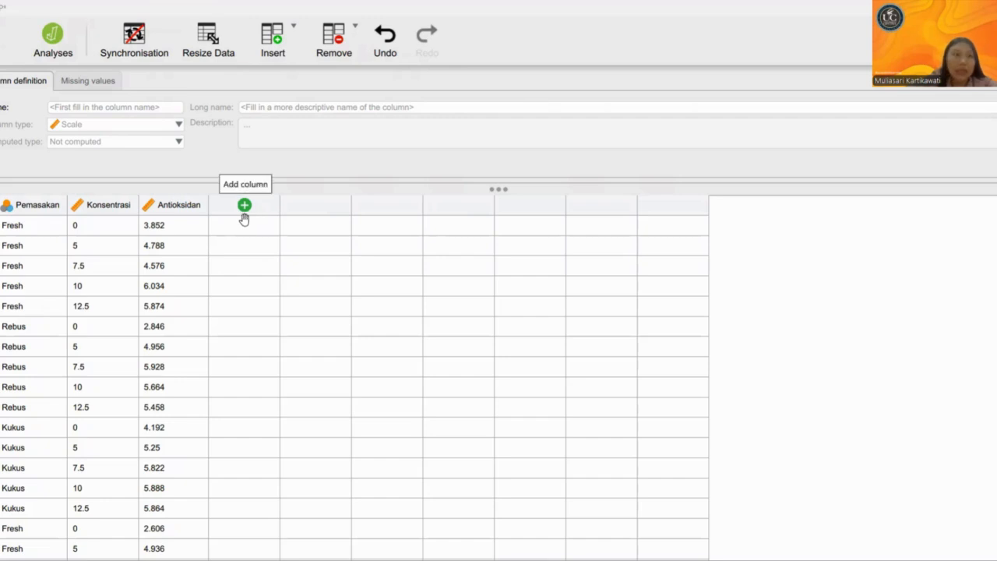
- Add a data column named Replikasi and set its column type to Nominal
left_click(122, 102)
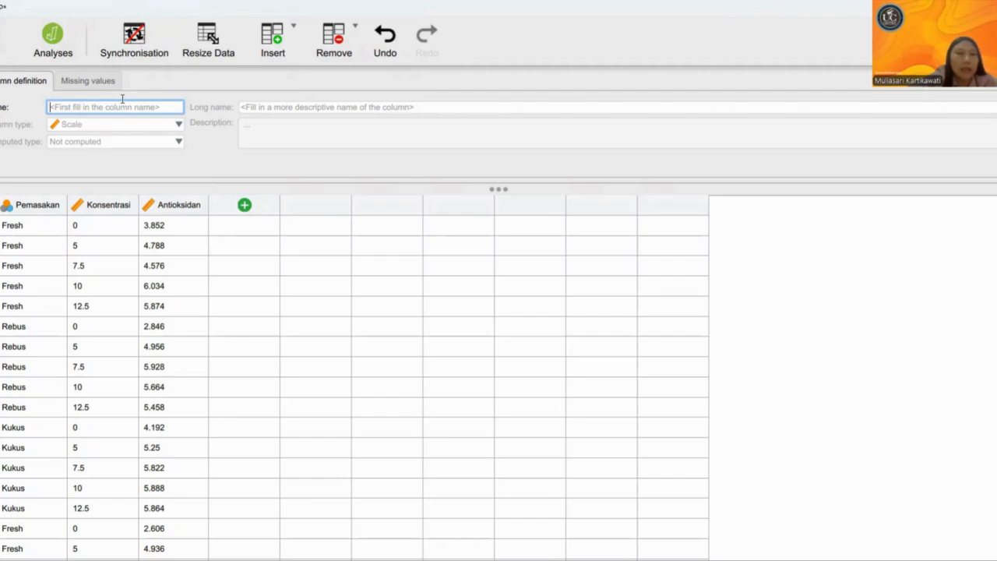
type("Replikasi")
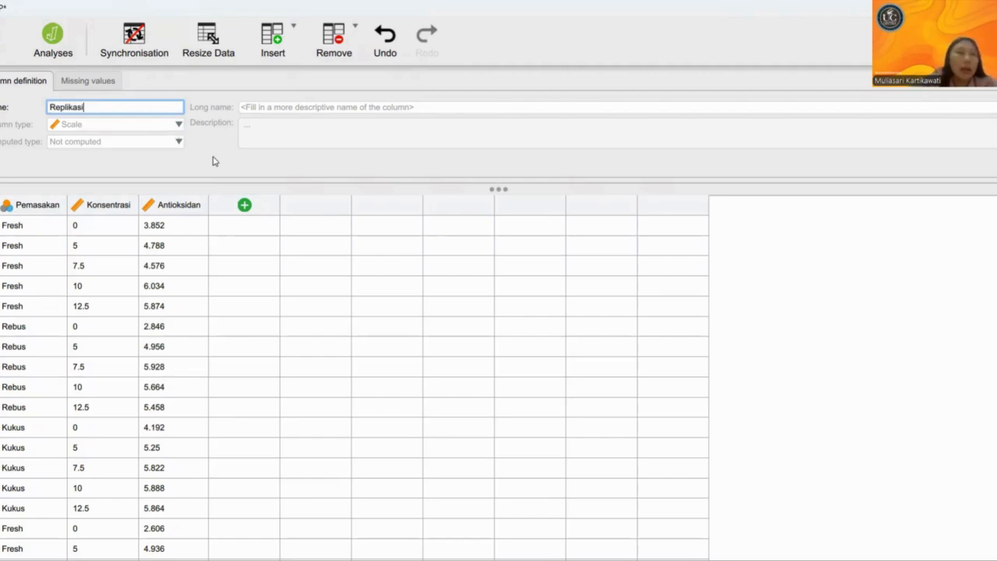
key("Return")
left_click(175, 126)
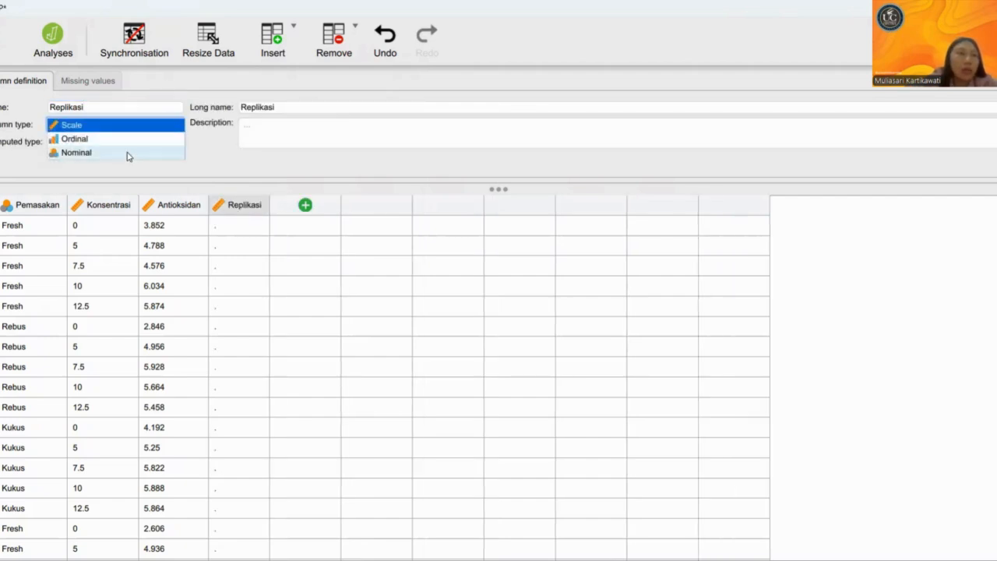
left_click(130, 153)
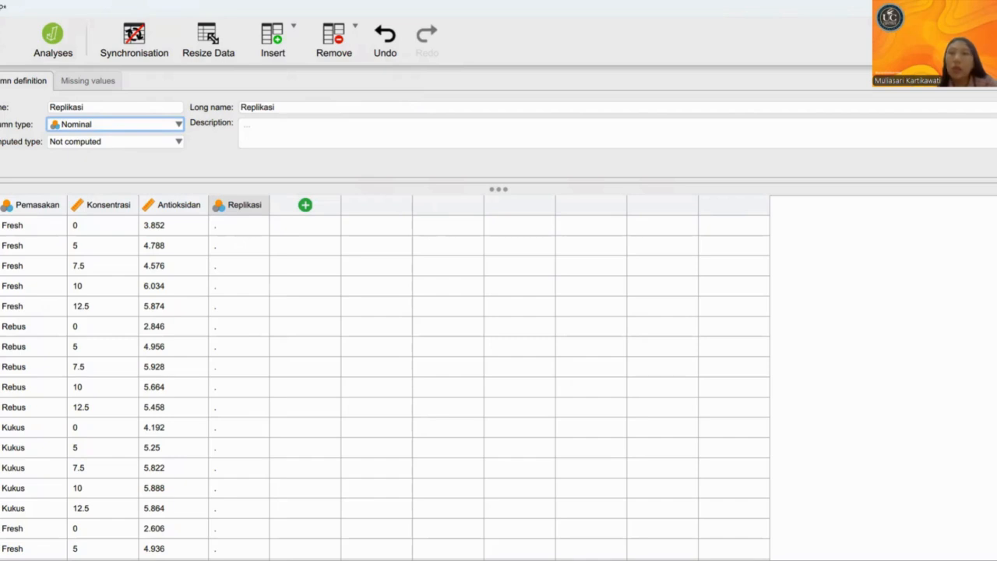
- Paste the copied replication numbers into the Replikasi column starting at the first row, and check the filled rows
key("alt+Tab")
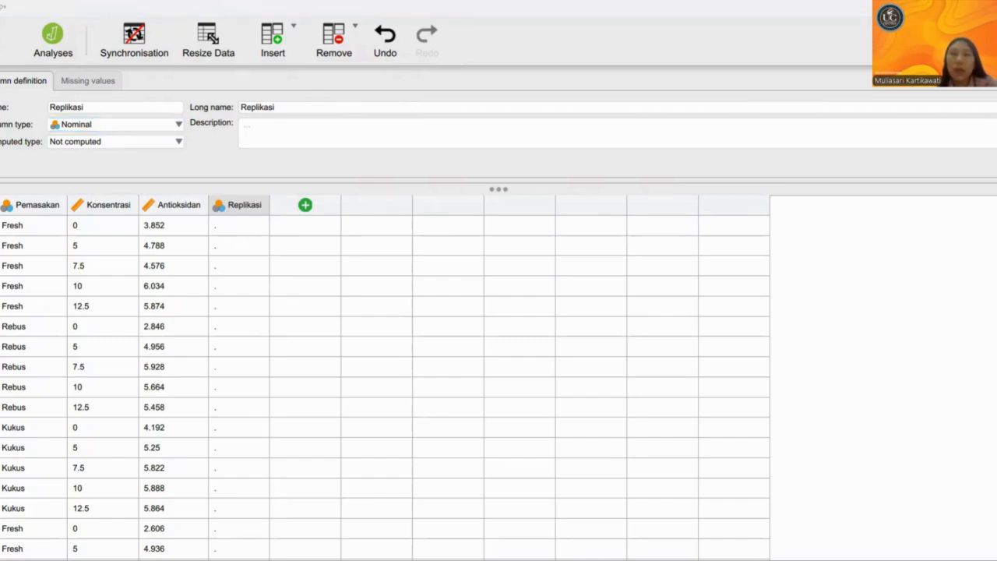
left_click(240, 227)
key("ctrl+v")
scroll(258, 300, "down", 3)
scroll(258, 304, "down", 2)
scroll(257, 314, "up", 8)
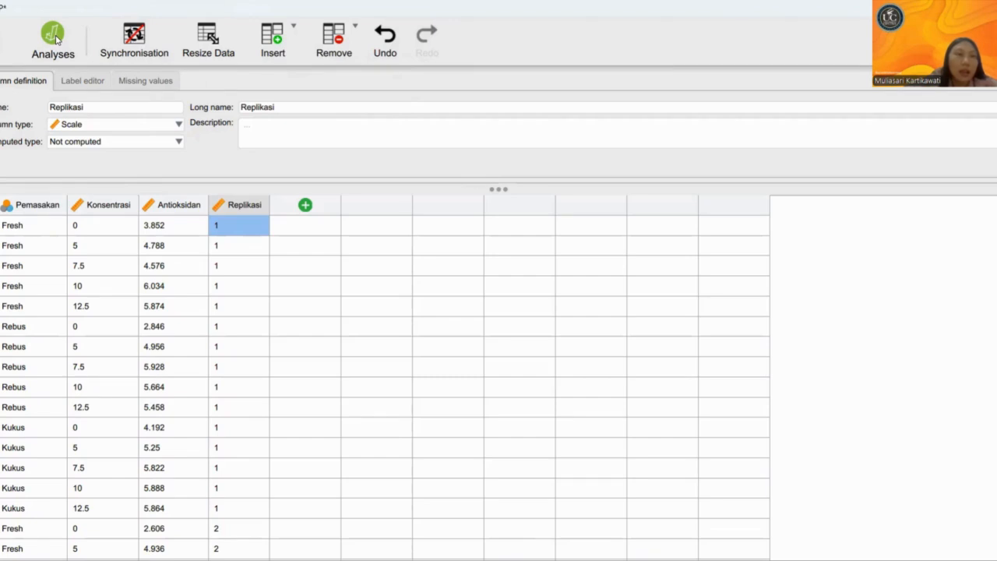
- Start a classical ANOVA and assign Antioksidan as the dependent variable
left_click(54, 37)
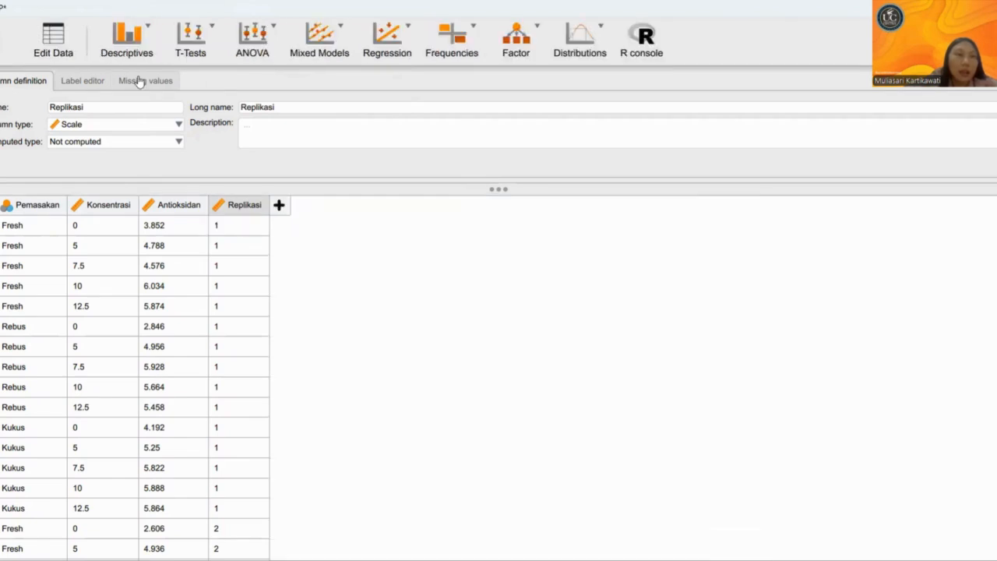
left_click(255, 45)
left_click(266, 104)
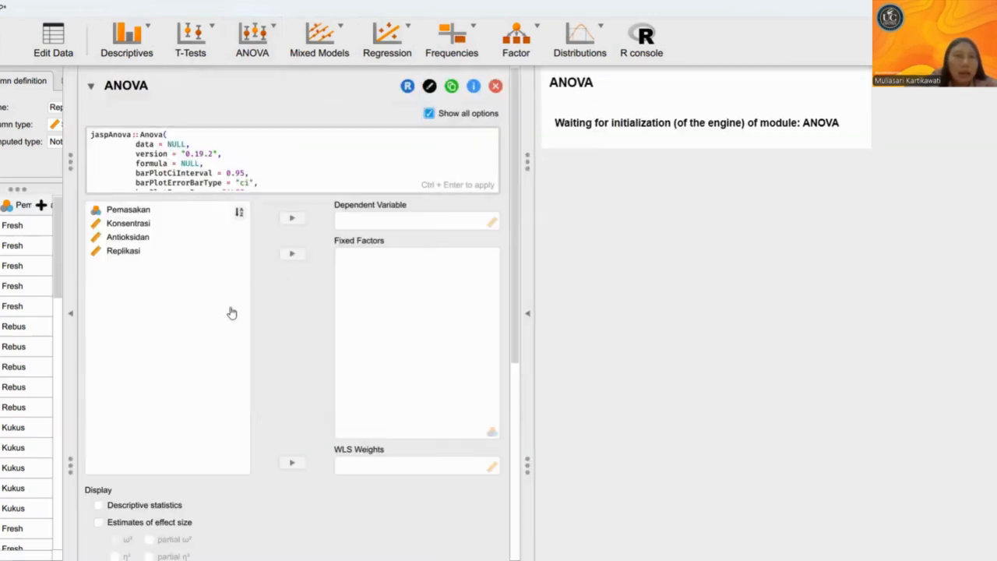
left_click(131, 211)
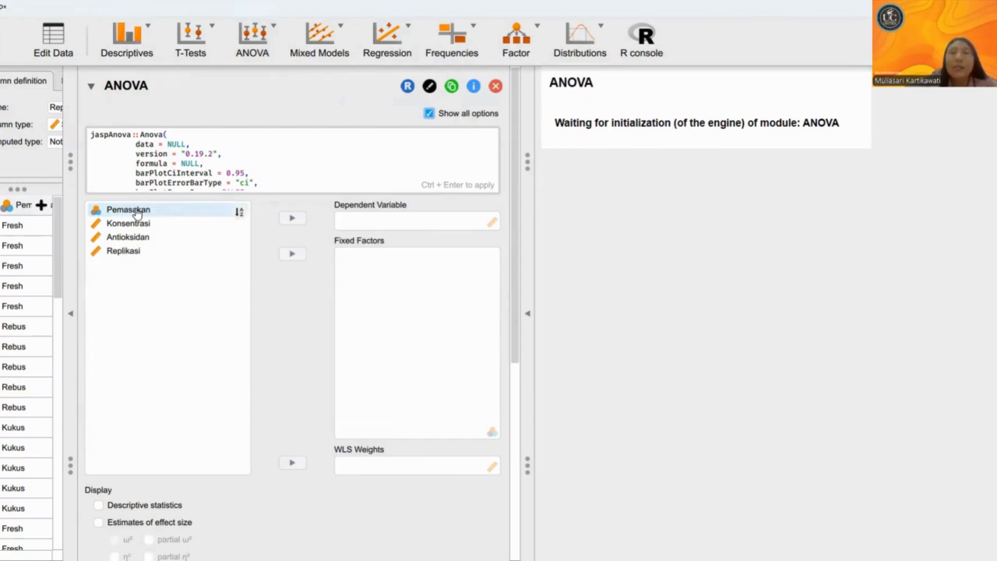
left_click(137, 213)
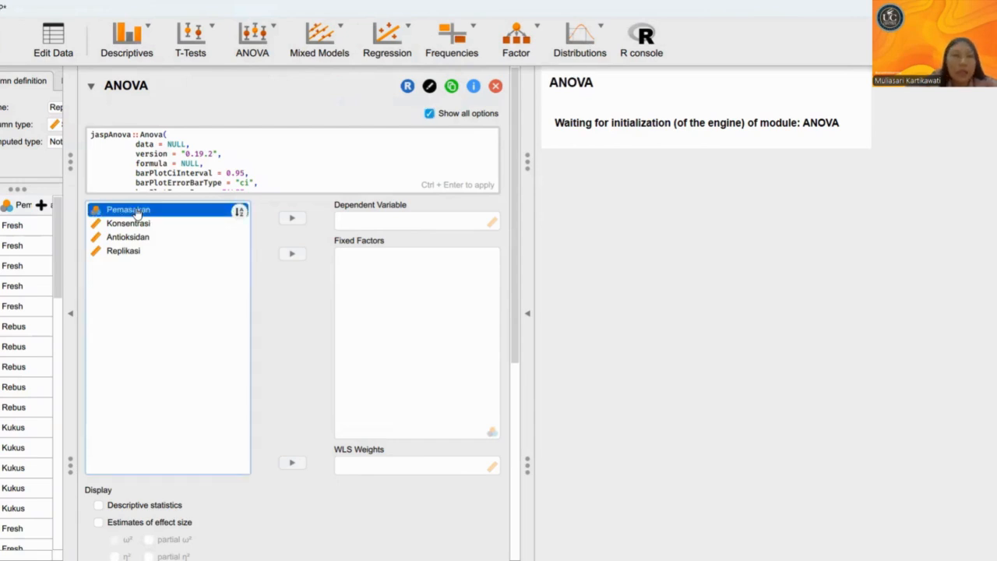
left_click(289, 219)
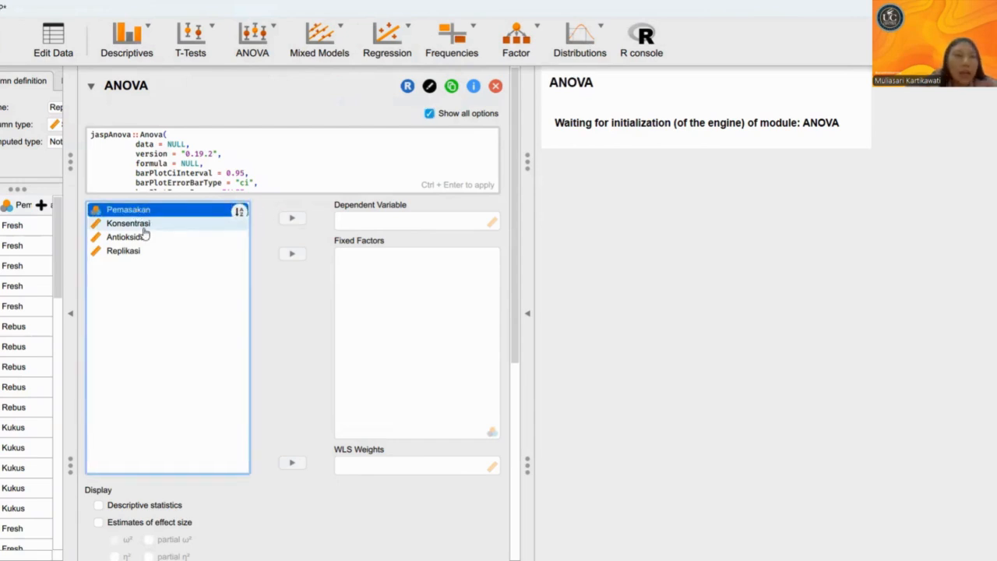
left_click(167, 236)
left_click(293, 217)
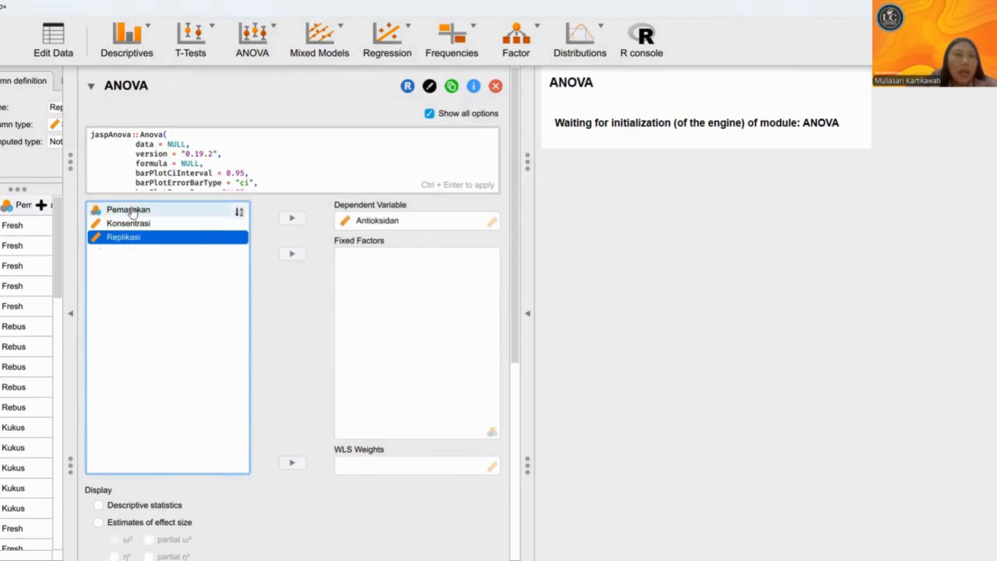
- Assign Pemasakan, Konsentrasi and Replikasi as the fixed factors of the ANOVA
left_click(132, 210)
left_click(137, 224, "shift")
left_click(113, 237, "shift")
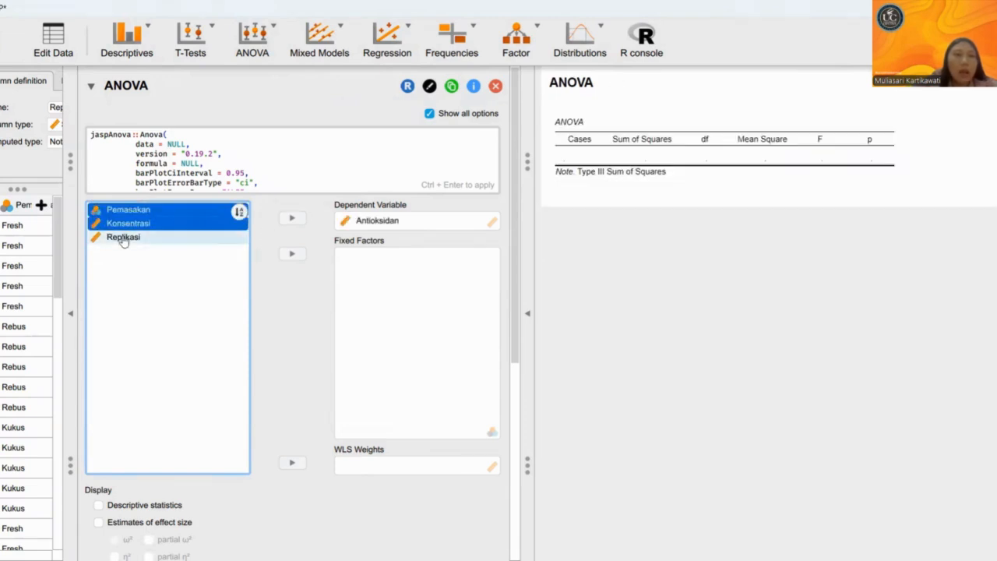
left_click(288, 255)
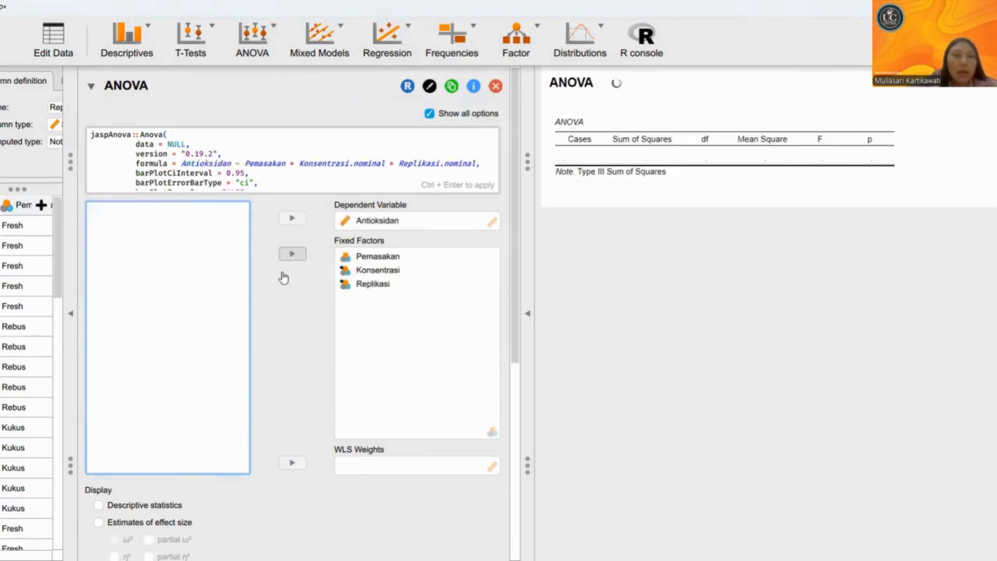
- Remove every interaction involving Replikasi from the ANOVA model terms, keeping the main effects and Pemasakan * Konsentrasi
scroll(283, 278, "down", 5)
scroll(282, 278, "down", 3)
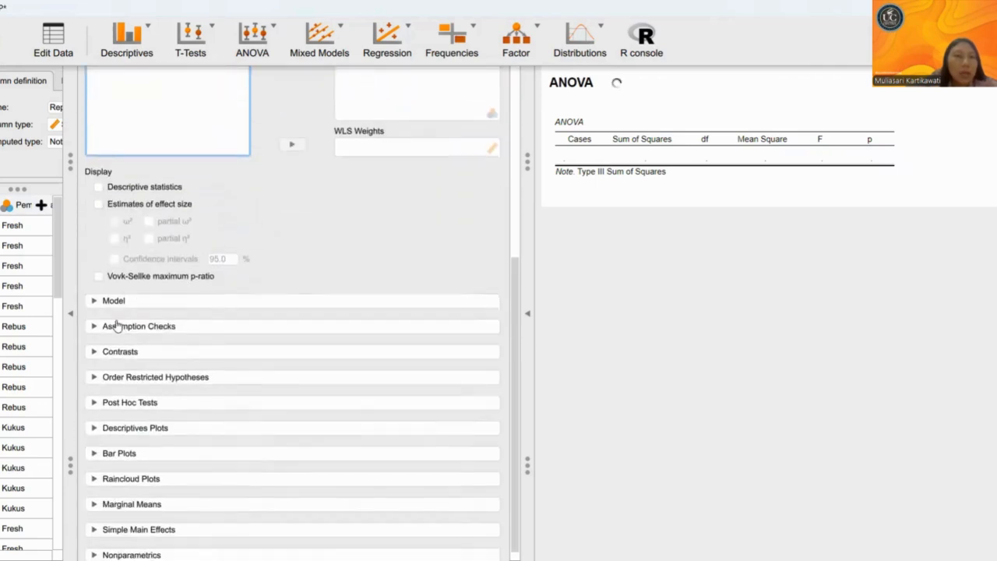
left_click(116, 299)
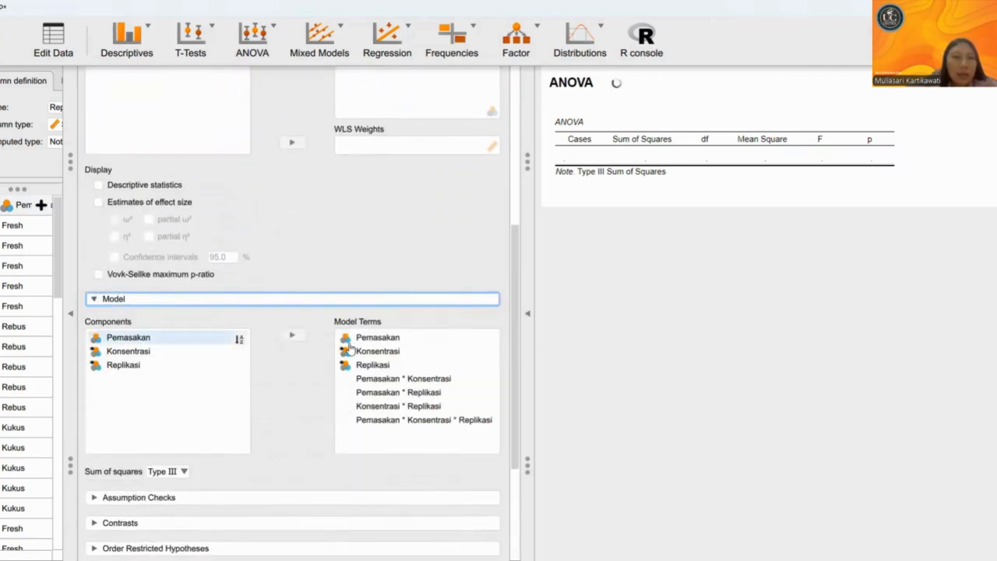
left_click(368, 366)
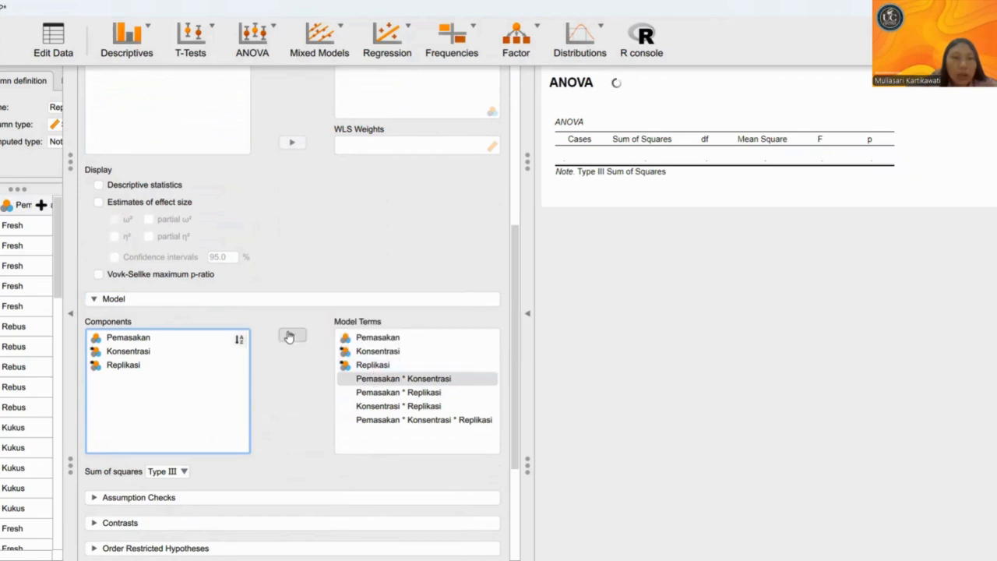
left_click(379, 391)
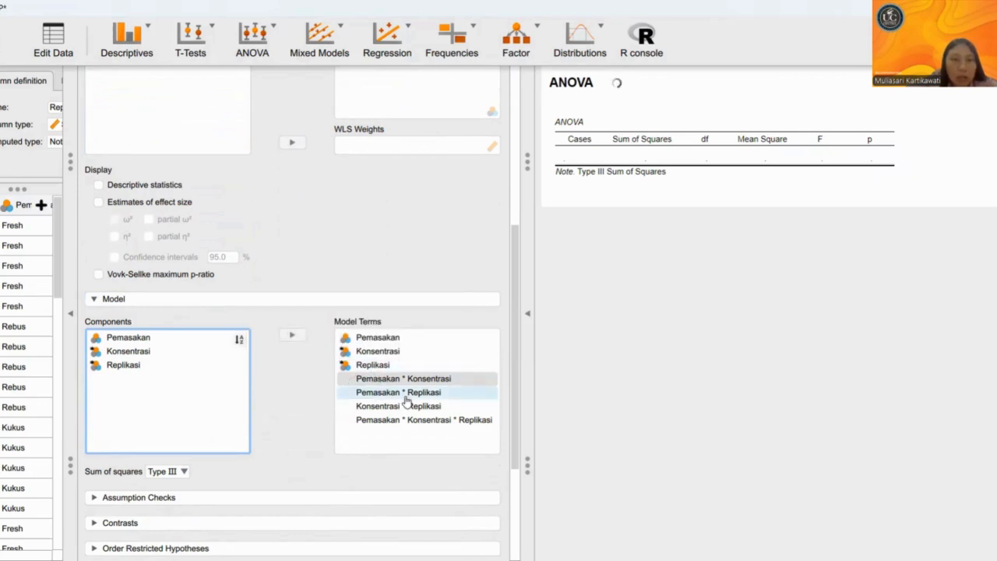
left_click(405, 395)
double_click(405, 396)
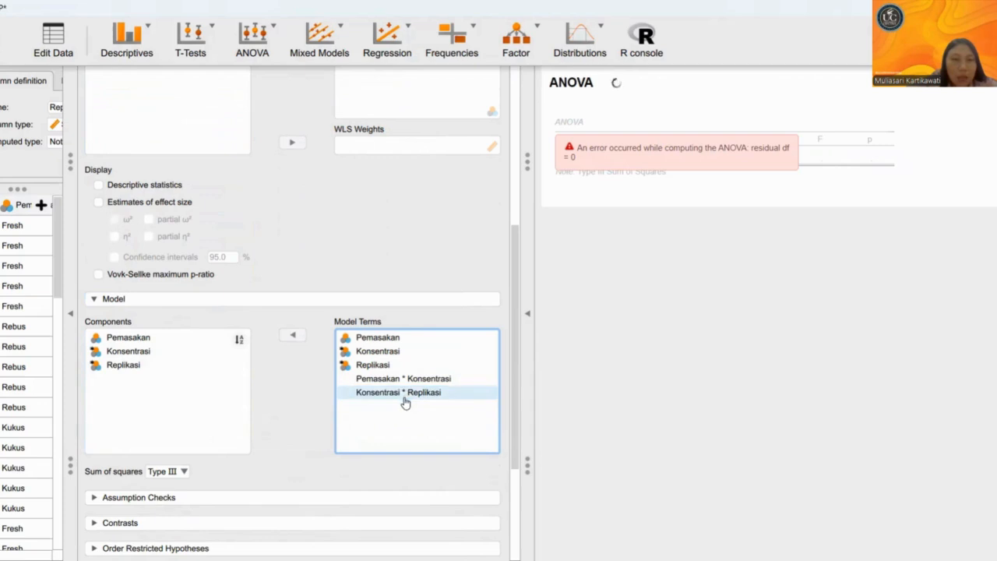
double_click(405, 395)
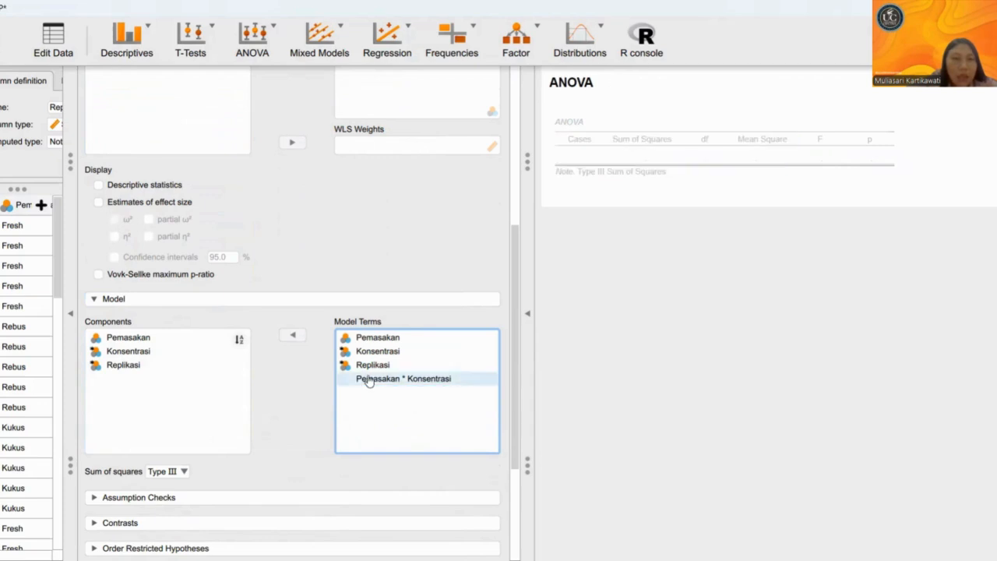
left_click(283, 410)
- Set up post hoc tests for Pemasakan, Konsentrasi and the Pemasakan * Konsentrasi interaction
scroll(283, 411, "up", 3)
scroll(282, 411, "up", 2)
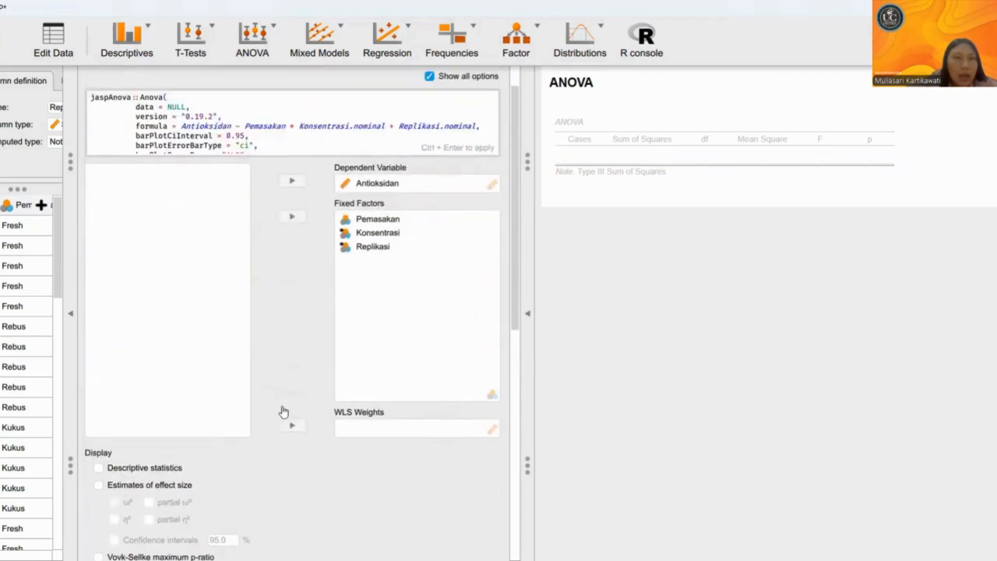
scroll(293, 400, "down", 4)
scroll(295, 402, "down", 5)
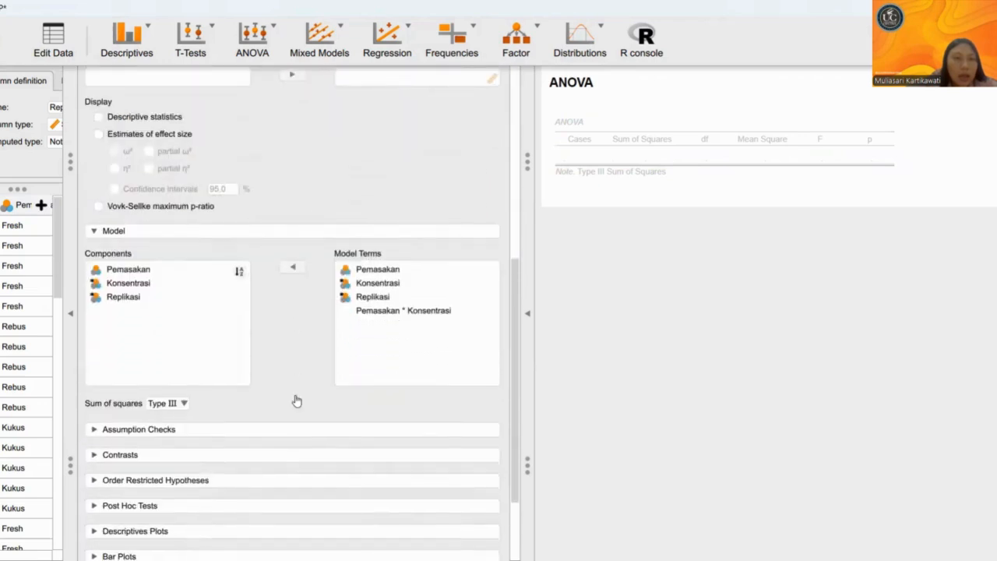
left_click(220, 405)
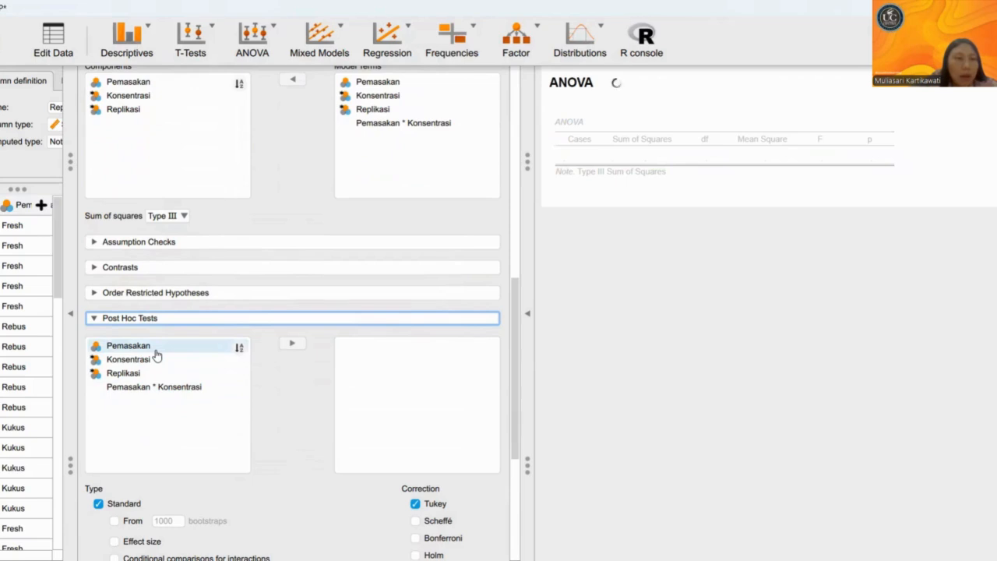
left_click(155, 350)
left_click(155, 363, "shift")
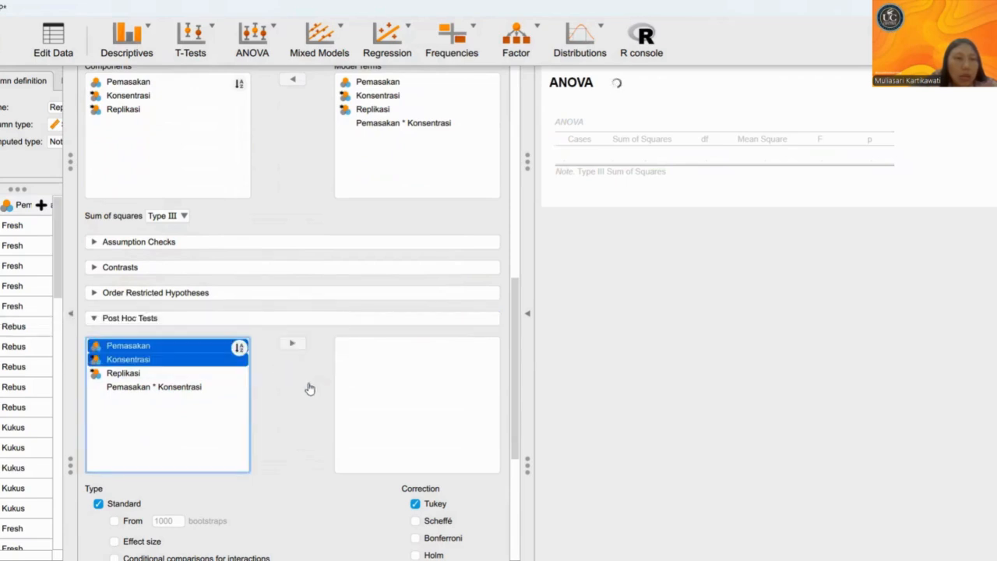
left_click(293, 347)
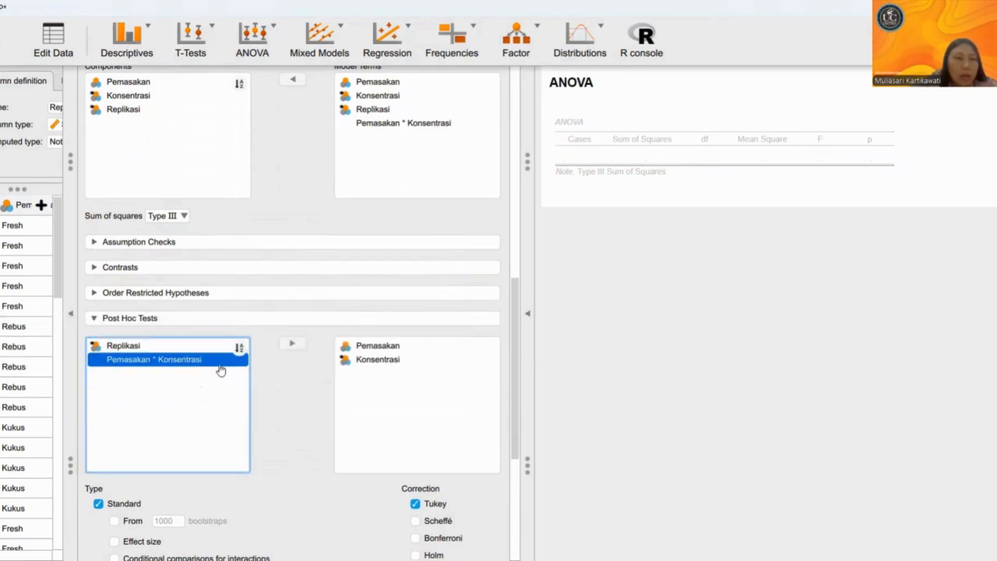
left_click(292, 344)
- Enable descriptive statistics for the ANOVA and review the Antioksidan ANOVA and descriptives tables
scroll(303, 434, "up", 2)
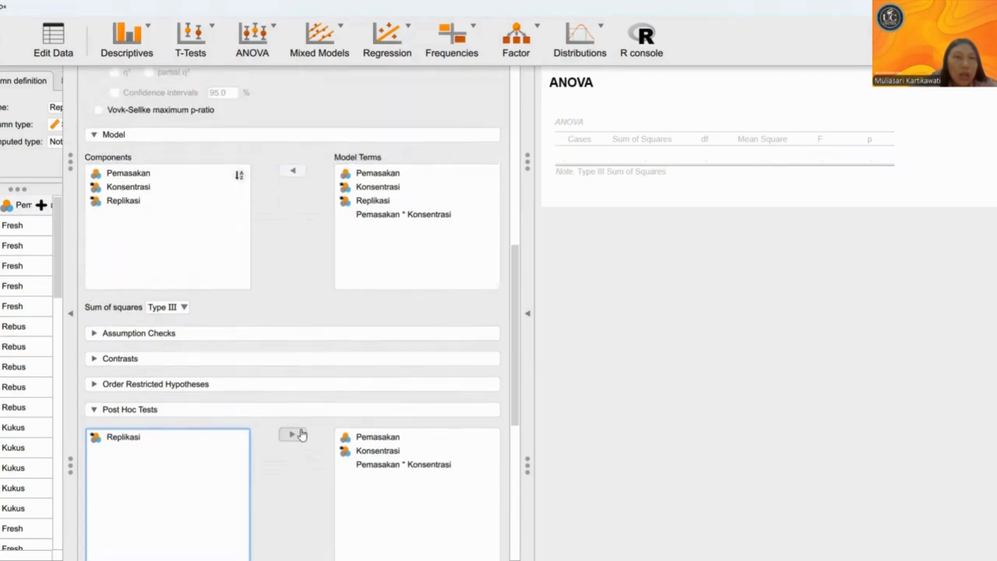
scroll(303, 433, "up", 5)
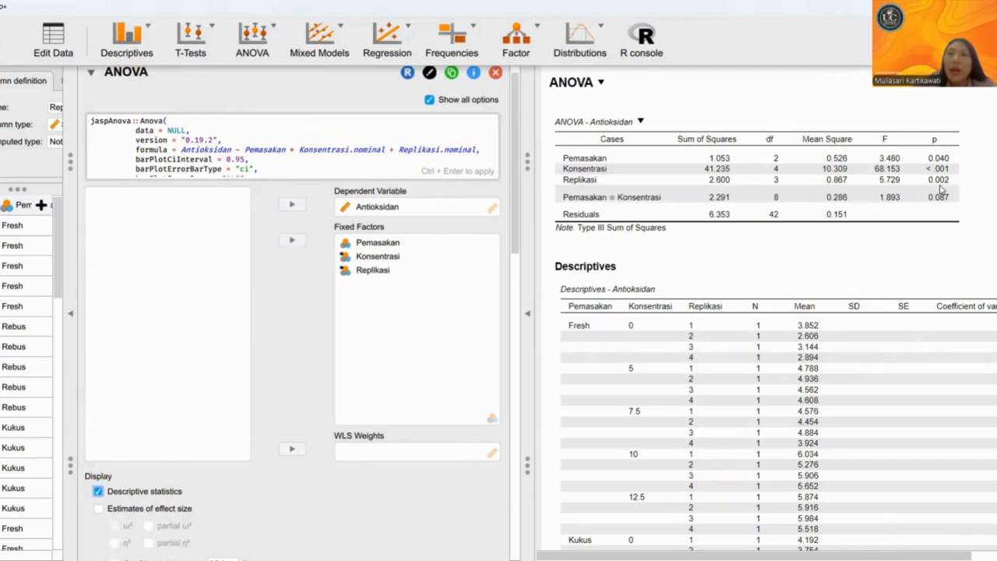
scroll(928, 215, "down", 1)
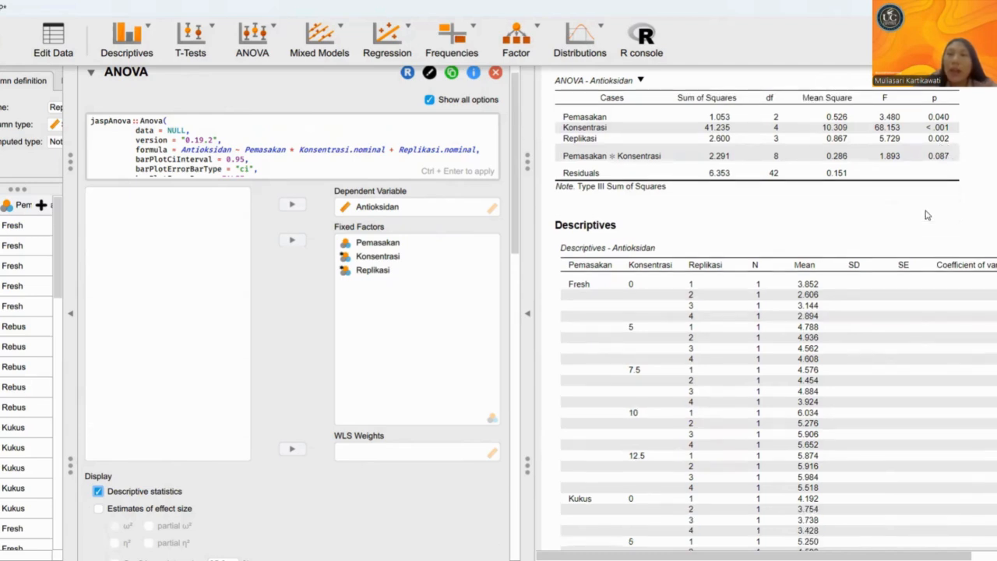
scroll(927, 213, "down", 1)
scroll(928, 218, "up", 3)
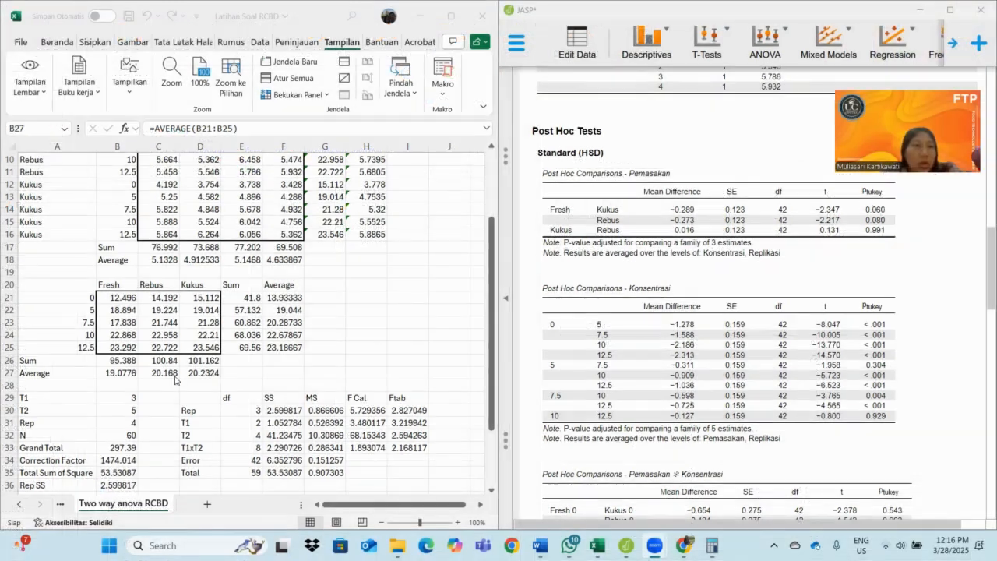
- In the Excel sheet, examine the Fresh, Rebus and Kukus averages in B27:D27 without replacing any data
left_click(117, 374)
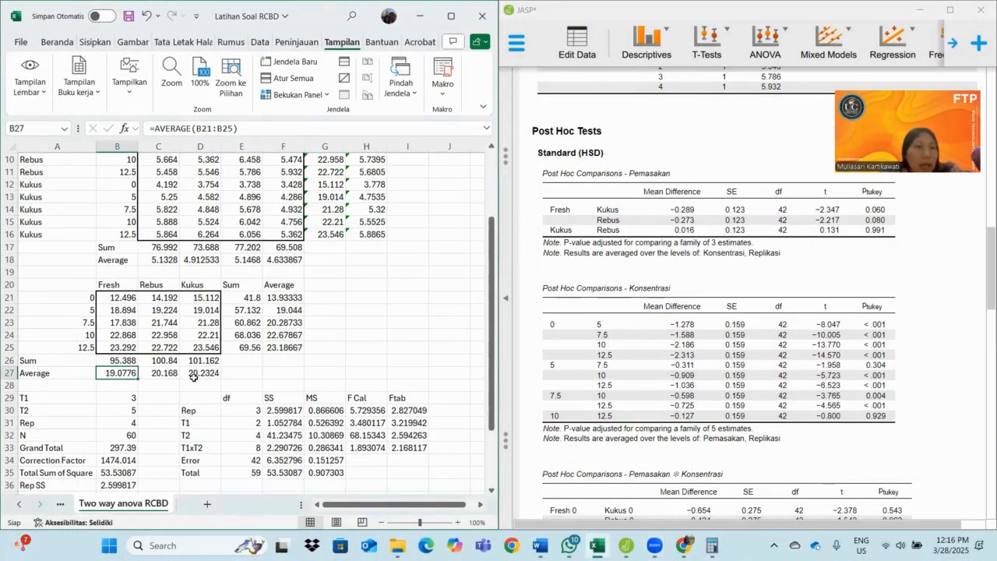
left_click(195, 377)
left_click(168, 375)
left_click_drag(138, 375, 116, 375)
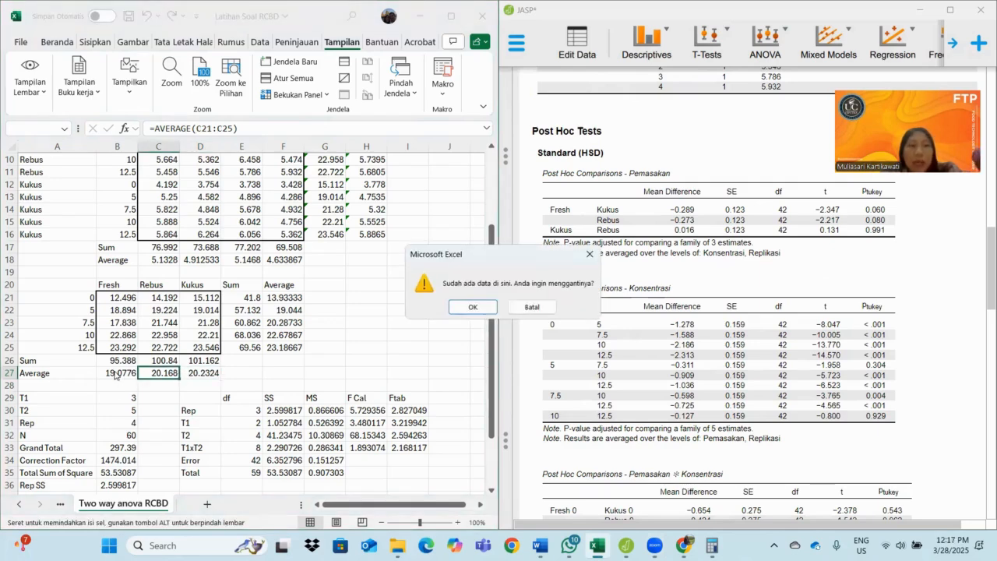
left_click(589, 254)
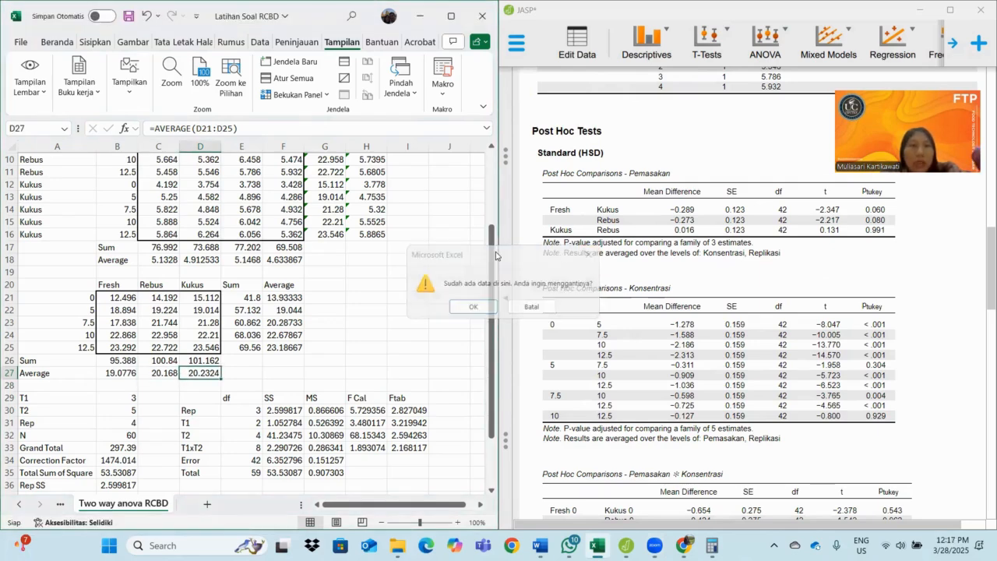
- Bring up the Word document and examine its Pemasakan and Konsentrasi mean table with superscript letters and footnotes
left_click_drag(303, 8, 304, 101)
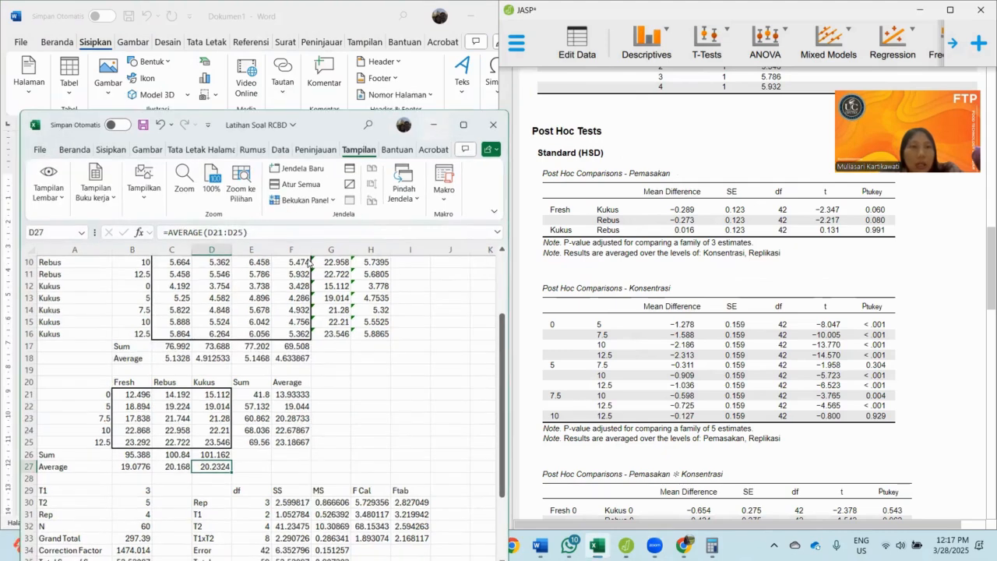
left_click(428, 106)
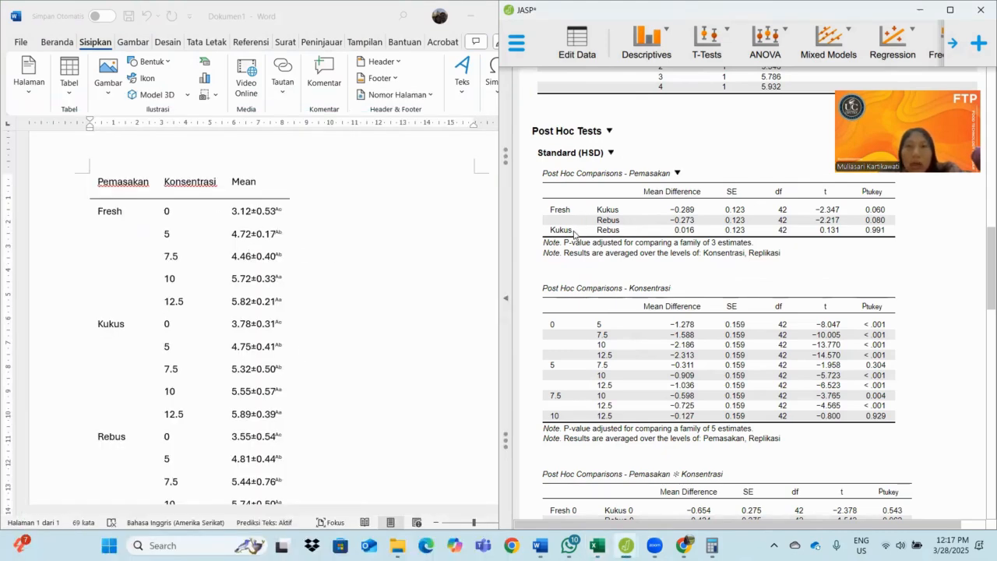
scroll(444, 307, "down", 1)
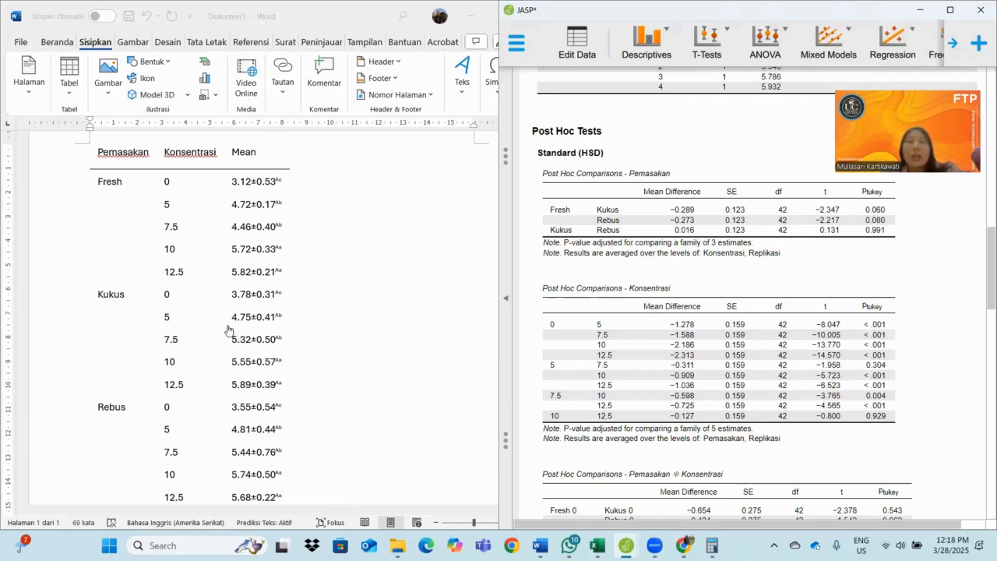
scroll(232, 331, "down", 1)
scroll(233, 332, "down", 1)
scroll(234, 331, "up", 1)
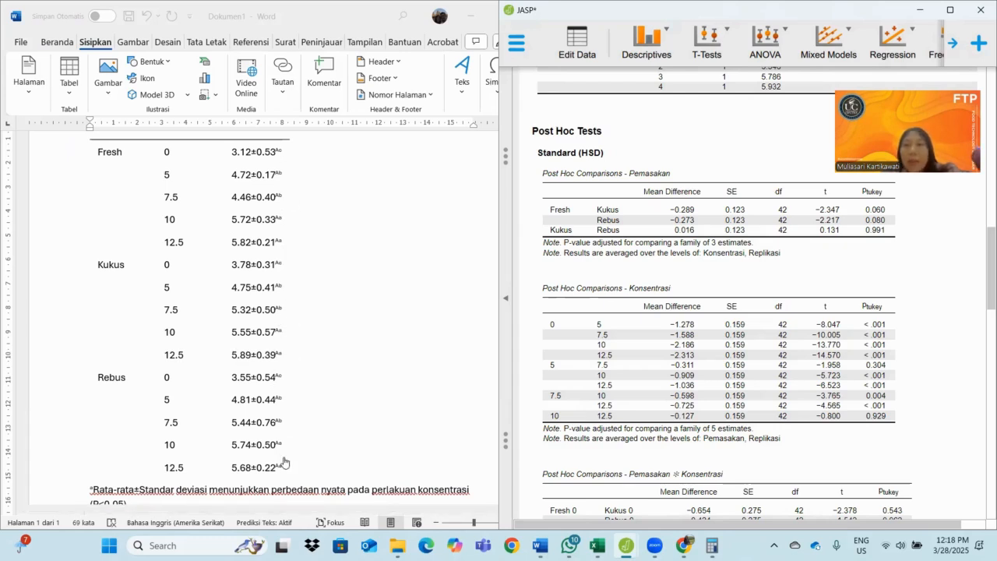
scroll(267, 366, "down", 1)
scroll(268, 366, "down", 1)
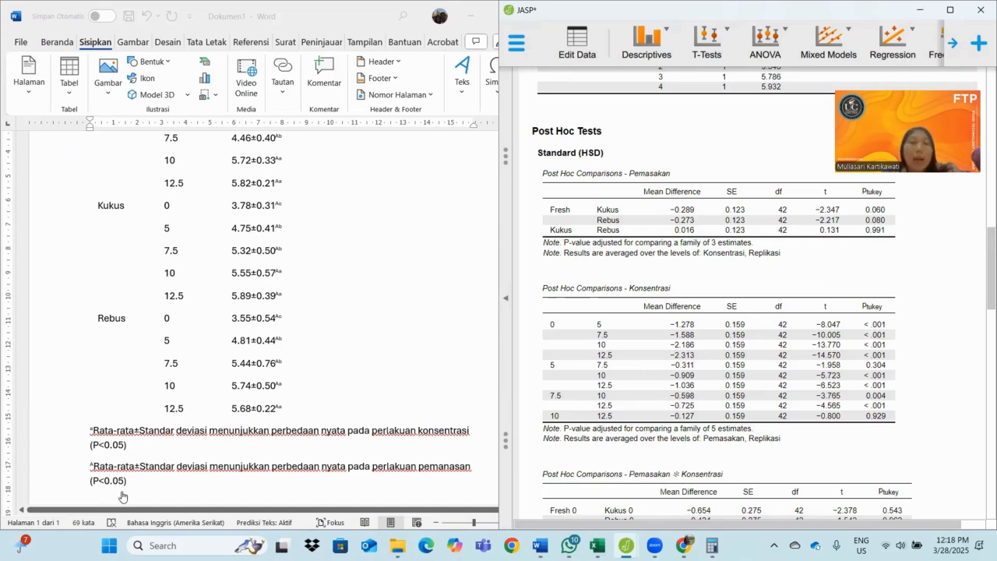
scroll(121, 496, "up", 1)
scroll(121, 496, "up", 1)
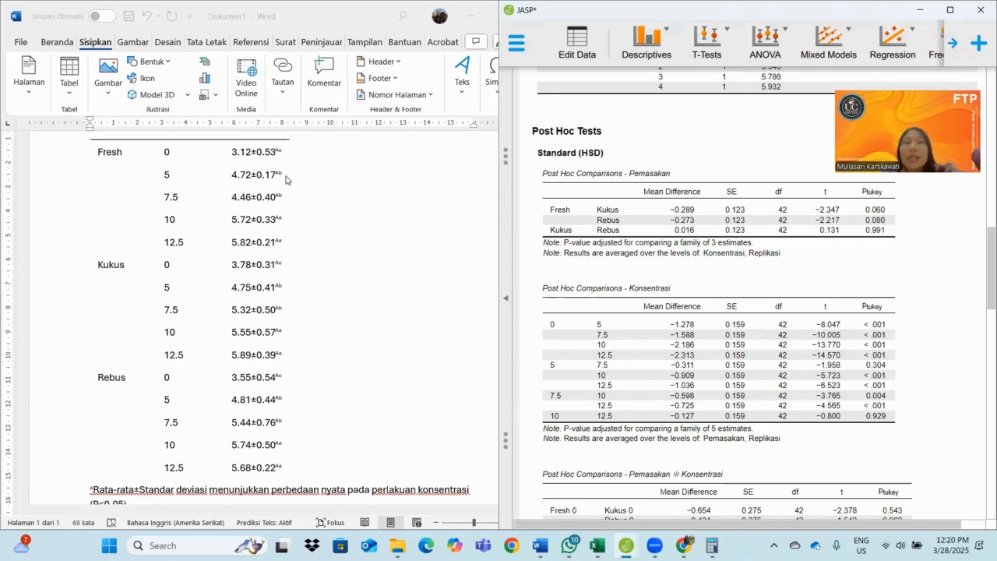
scroll(286, 214, "down", 2)
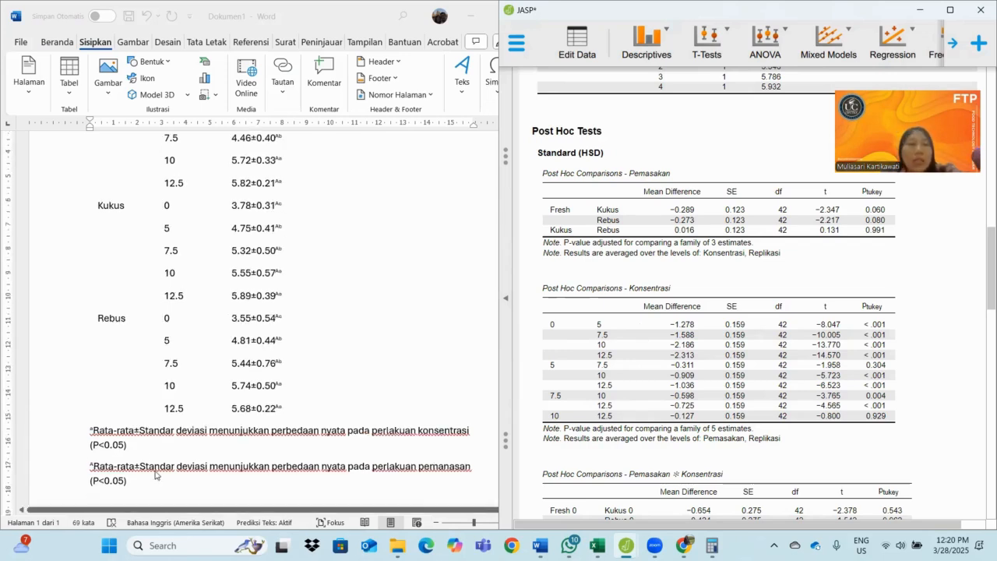